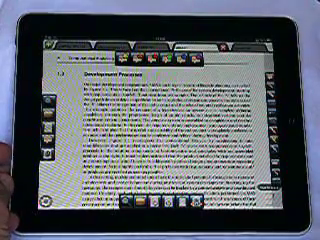
- Highlight a stretch of the Development Processes text in yellow
left_click(245, 183)
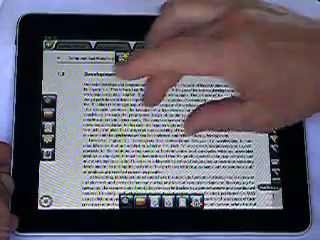
left_click(122, 55)
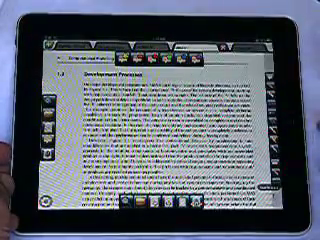
left_click_drag(215, 130, 235, 150)
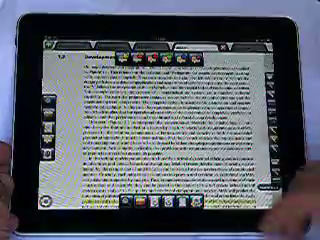
- Zoom out and back to full page width, then turn to the following pages
left_click(140, 85)
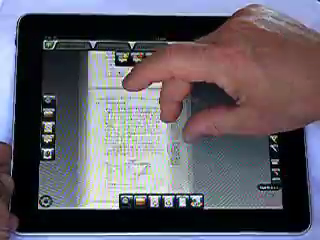
double_click(120, 76)
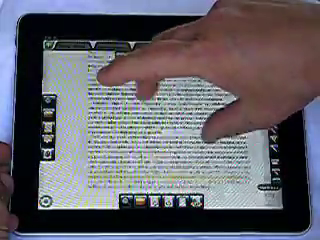
left_click_drag(105, 78, 125, 85)
double_click(110, 75)
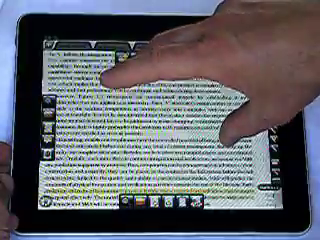
left_click_drag(105, 82, 165, 90)
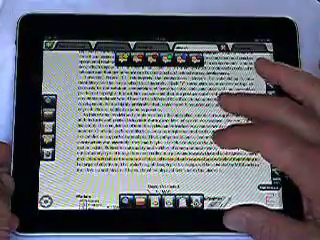
left_click_drag(250, 100, 215, 115)
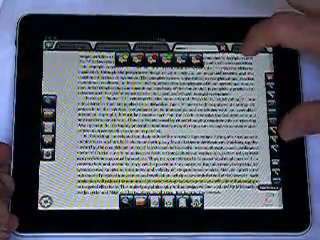
left_click(248, 47)
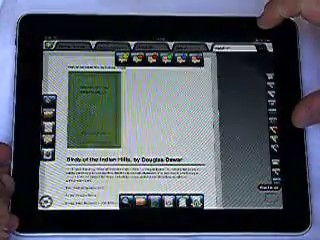
left_click(240, 100)
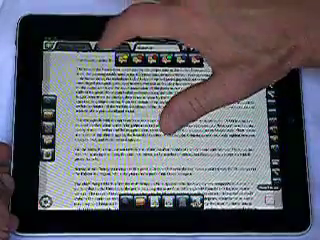
left_click(165, 115)
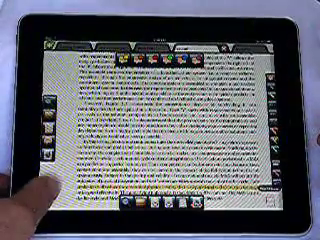
- Check the main menu and tool grid, then return to the highlighted page
left_click(45, 195)
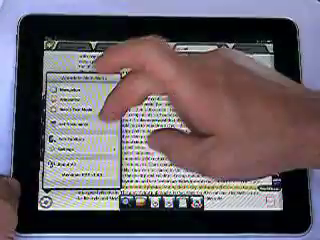
left_click(60, 135)
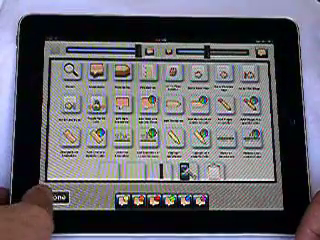
left_click(55, 196)
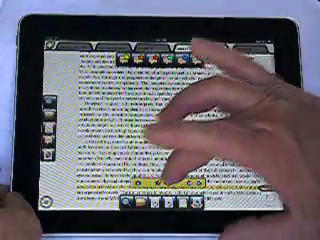
- Pick blue for the highlighter, highlight a line, and begin a text note there
left_click(170, 183)
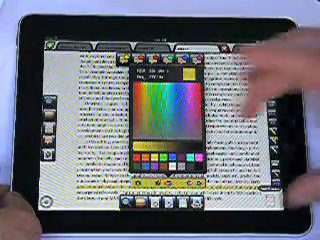
left_click(168, 120)
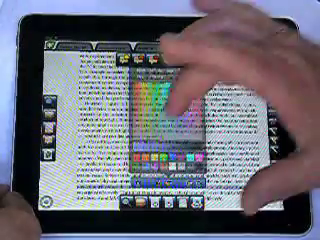
left_click(240, 110)
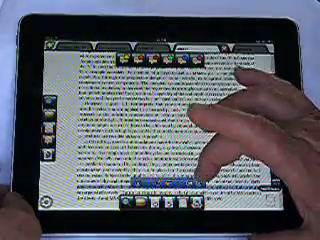
left_click(235, 135)
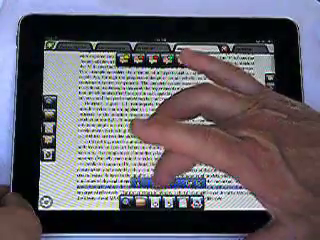
left_click(175, 125)
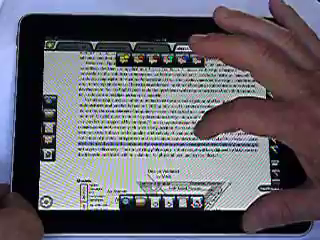
- Confirm the note, dismiss the page overview panel, and switch to full-screen view
left_click(192, 118)
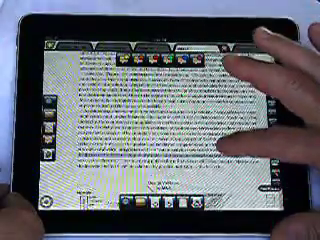
left_click(218, 142)
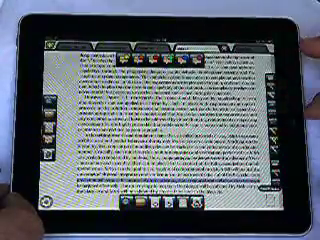
left_click(268, 36)
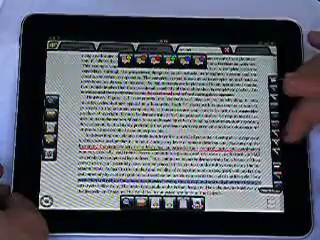
- Hide the toolbars to show the page full screen
left_click(278, 88)
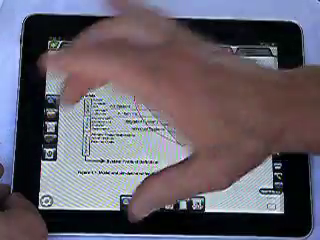
left_click(185, 48)
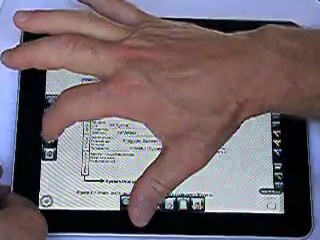
left_click(150, 203)
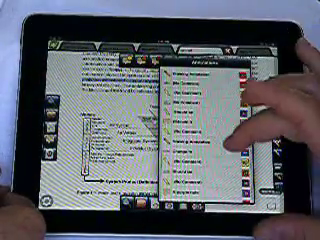
scroll(205, 140, "down", 3)
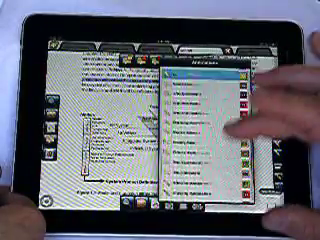
scroll(205, 140, "up", 3)
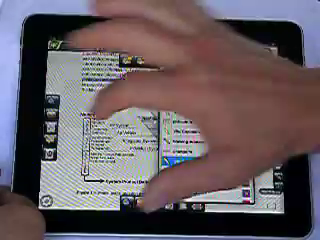
left_click(90, 110)
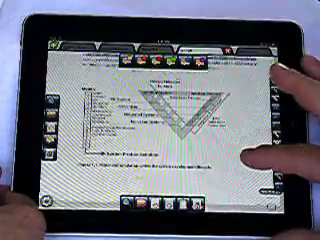
scroll(265, 110, "up", 2)
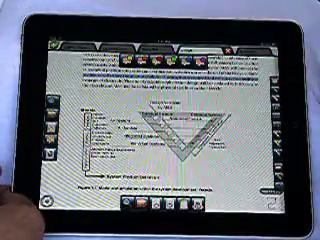